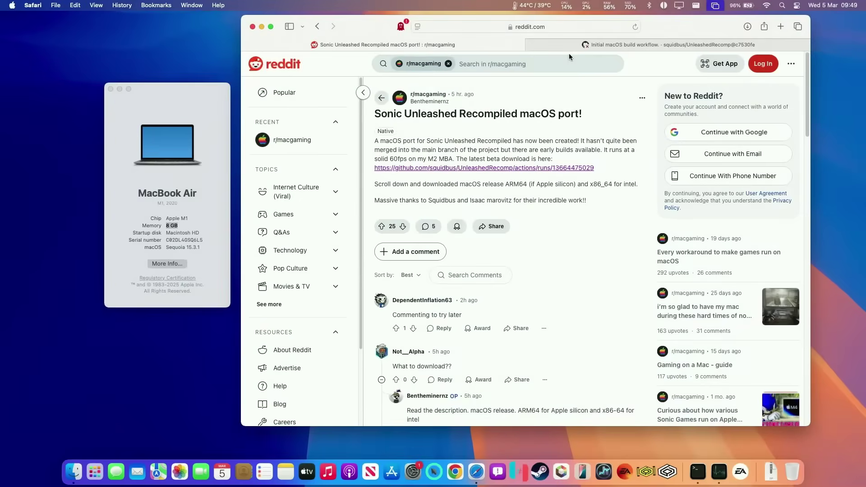
Download the UnleashedRecomp-macOS-arm64-macos-release artifact from the GitHub build run linked in the Reddit post.
{"action": "middle_click", "coordinate": [546, 168]}
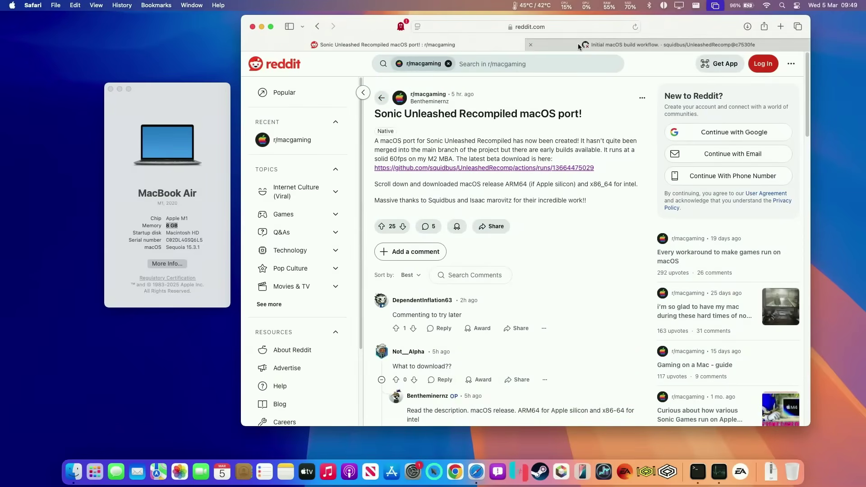
{"action": "left_click", "coordinate": [578, 43]}
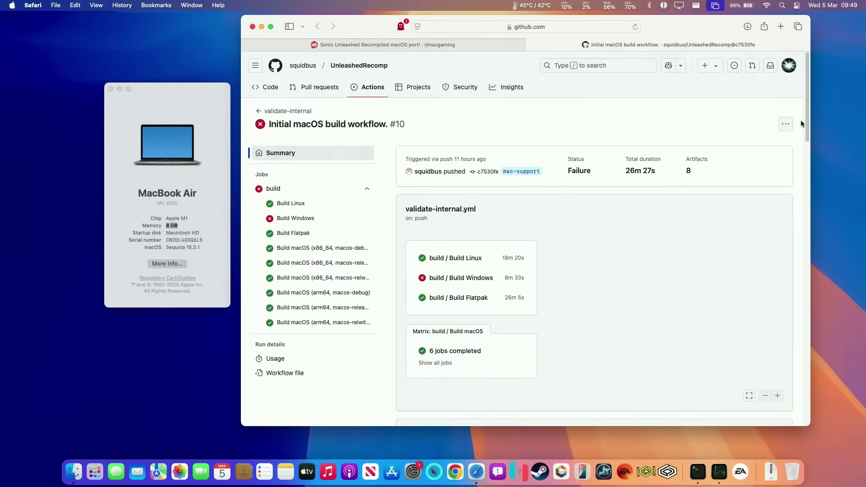
{"action": "mouse_move", "coordinate": [808, 120]}
{"action": "left_mouse_down"}
{"action": "mouse_move", "coordinate": [832, 368]}
{"action": "mouse_move", "coordinate": [828, 402]}
{"action": "mouse_move", "coordinate": [818, 397]}
{"action": "left_mouse_up"}
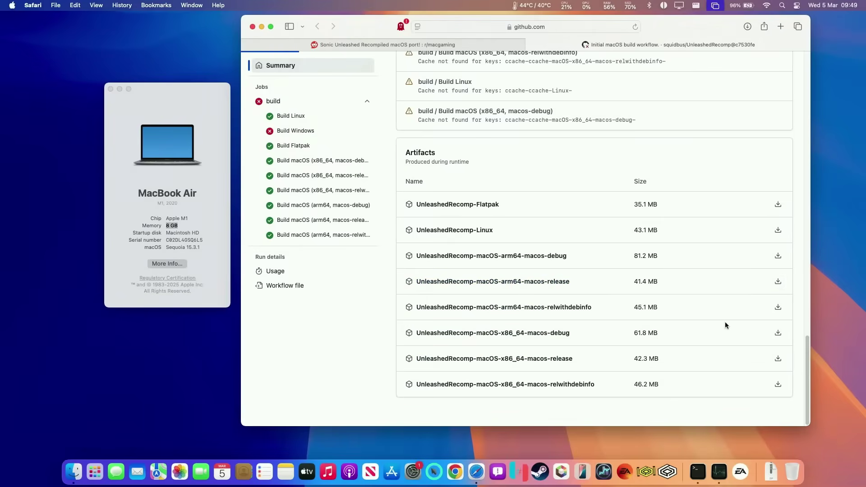
{"action": "left_click", "coordinate": [778, 281]}
{"action": "left_click", "coordinate": [746, 29]}
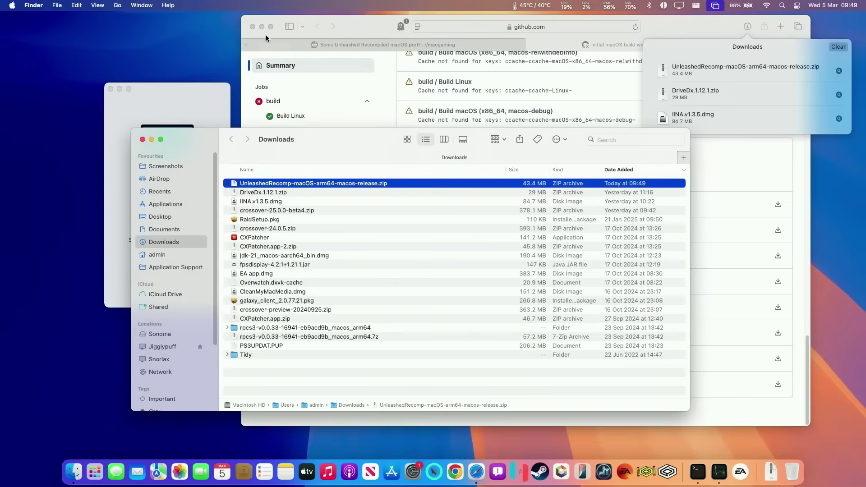
Extract the downloaded UnleashedRecomp archive and move the UnleashedRecomp app into the Applications folder.
{"action": "left_click", "coordinate": [263, 28]}
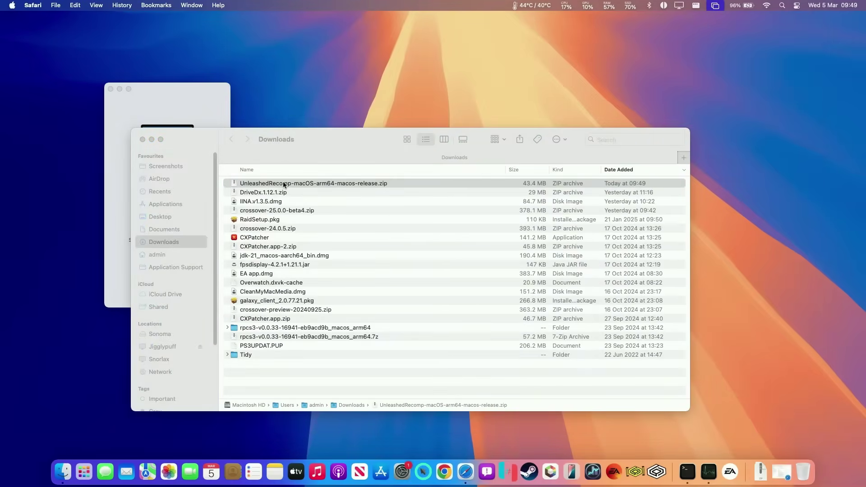
{"action": "double_click", "coordinate": [284, 183]}
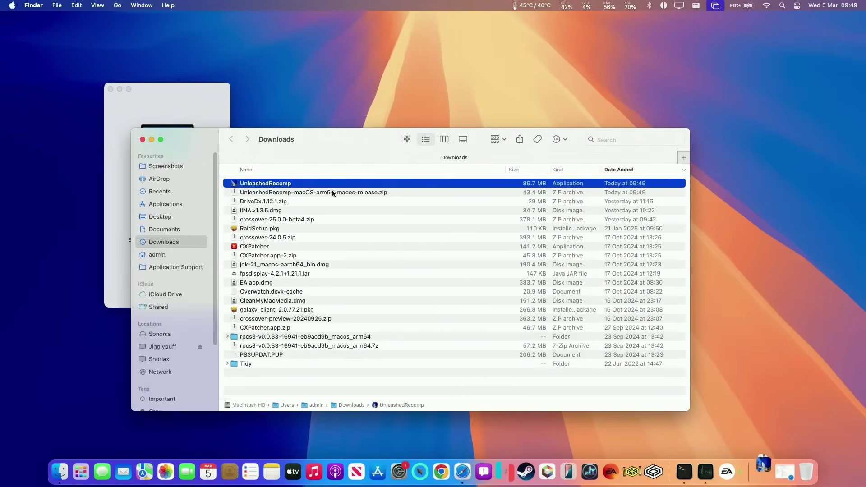
{"action": "left_click_drag", "start_coordinate": [335, 186], "coordinate": [191, 207]}
{"action": "left_click", "coordinate": [191, 208]}
{"action": "key", "text": "u"}
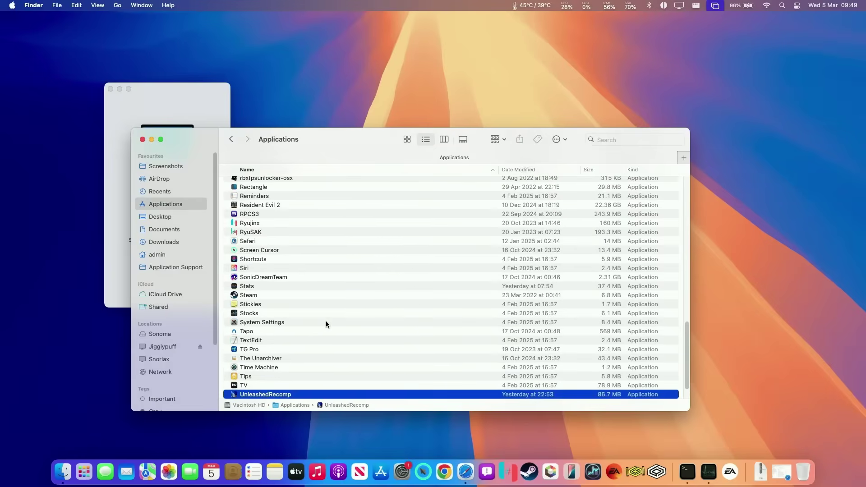
Try to open UnleashedRecomp from the Applications folder and dismiss the security warning without binning the app.
{"action": "scroll", "coordinate": [326, 321], "scroll_direction": "down", "scroll_amount": 2}
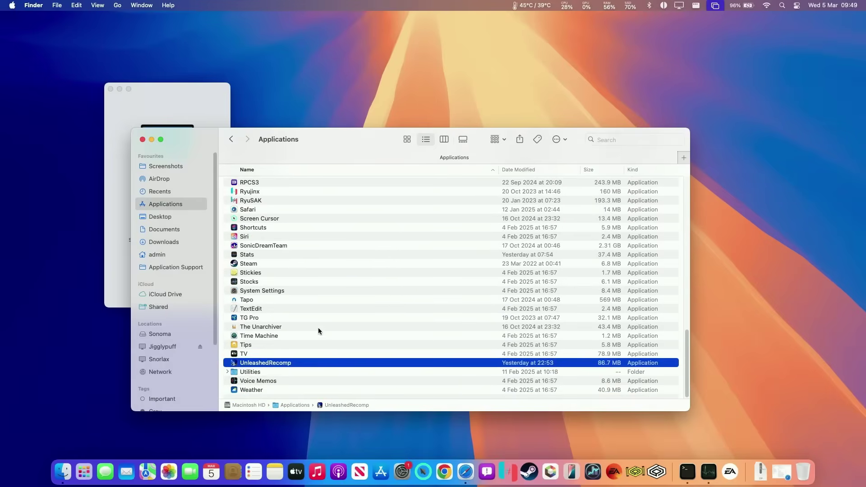
{"action": "double_click", "coordinate": [281, 365]}
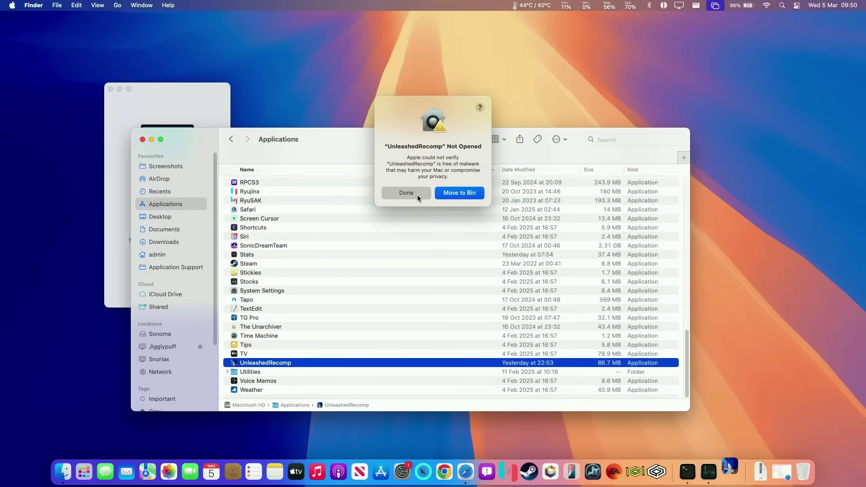
{"action": "left_click", "coordinate": [416, 195]}
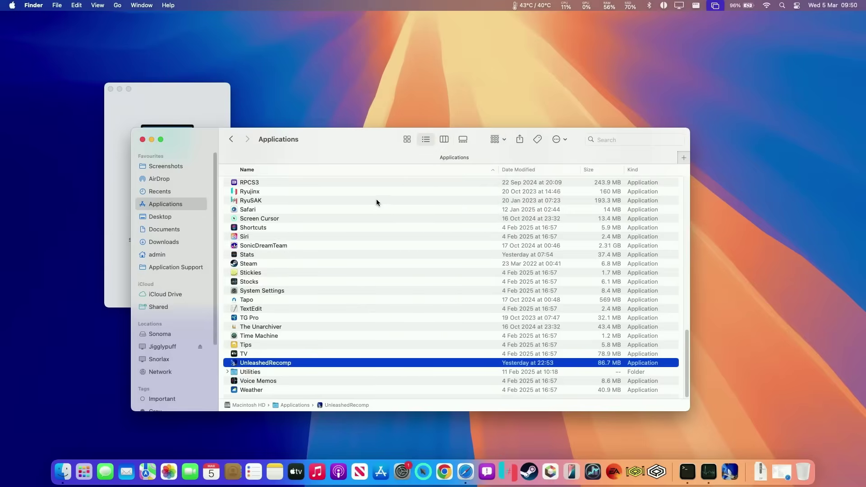
Allow the blocked UnleashedRecomp app to open anyway in the Privacy & Security system settings.
{"action": "left_click", "coordinate": [11, 5]}
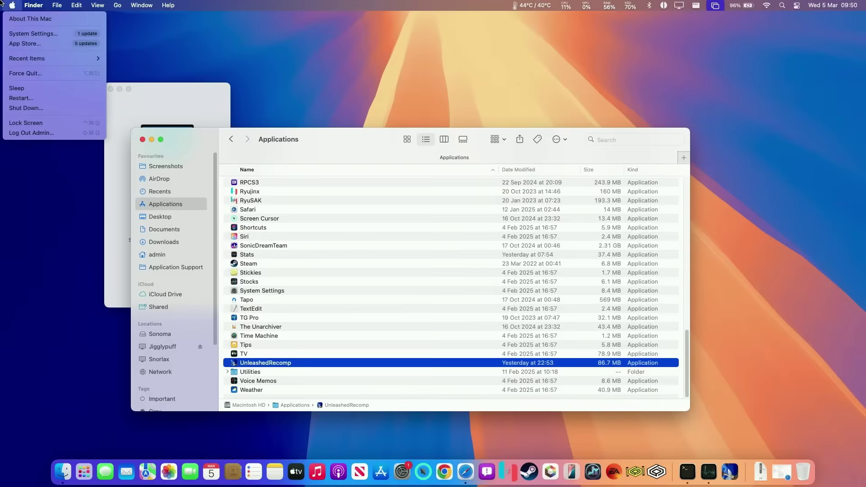
{"action": "left_click", "coordinate": [16, 36]}
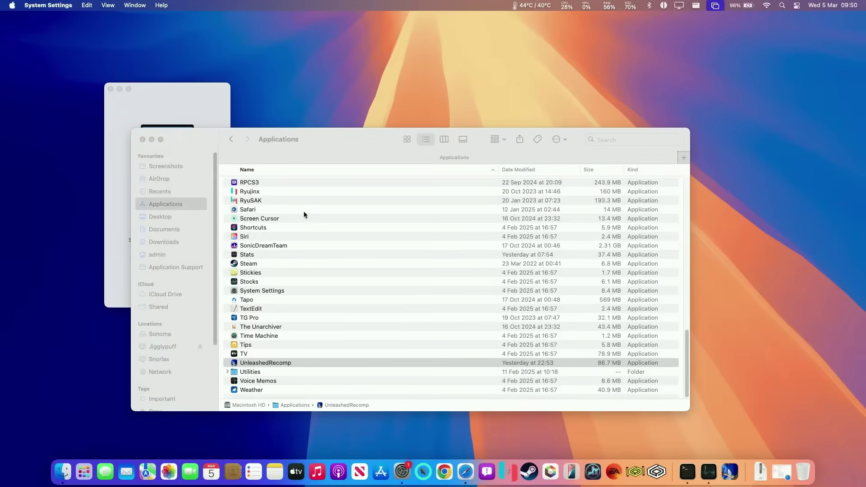
{"action": "scroll", "coordinate": [375, 305], "scroll_direction": "down", "scroll_amount": 5}
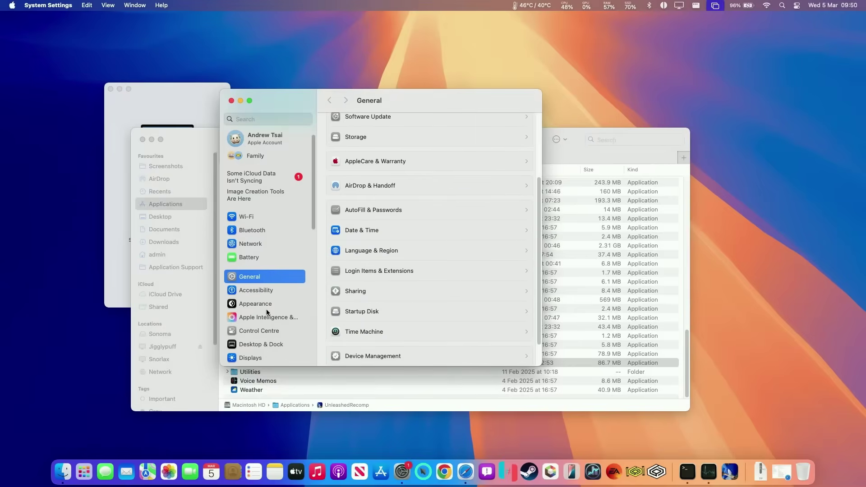
{"action": "scroll", "coordinate": [265, 307], "scroll_direction": "down", "scroll_amount": 10}
{"action": "left_click", "coordinate": [268, 291]}
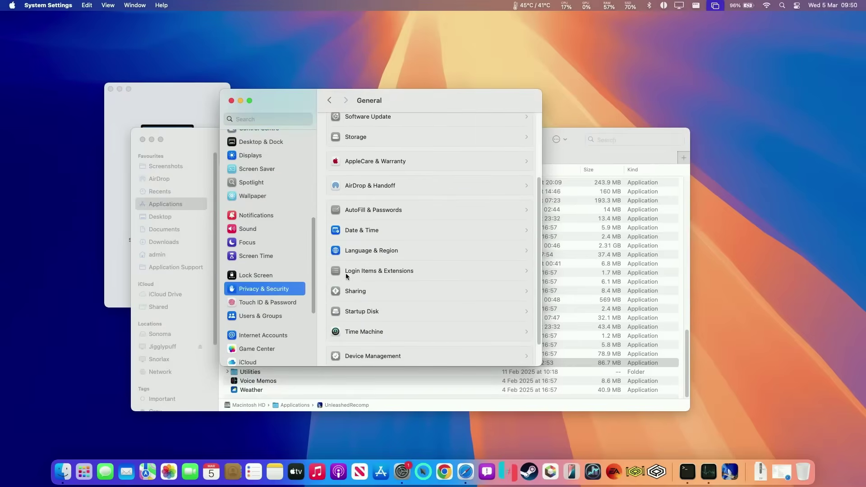
{"action": "scroll", "coordinate": [404, 297], "scroll_direction": "down", "scroll_amount": 10}
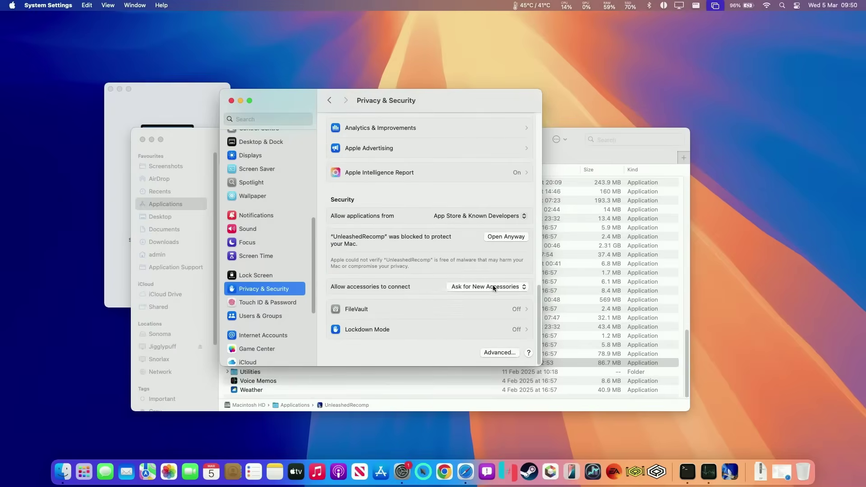
{"action": "left_click", "coordinate": [501, 237]}
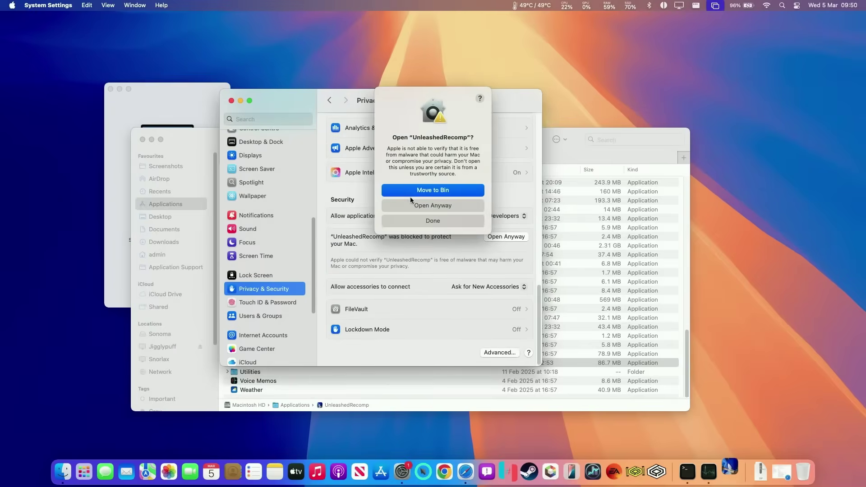
{"action": "left_click", "coordinate": [413, 205]}
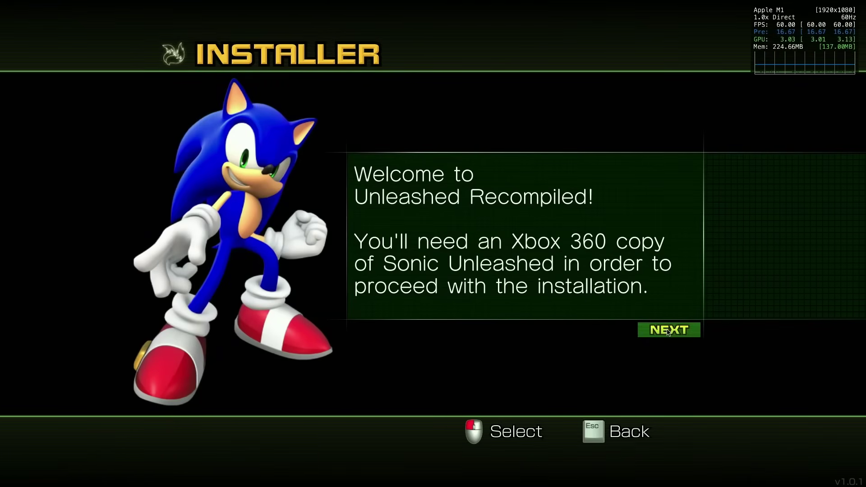
Continue past the installer's welcome page and add the Sonic Unleashed (USA) ISO file as the game source.
{"action": "left_click", "coordinate": [692, 333]}
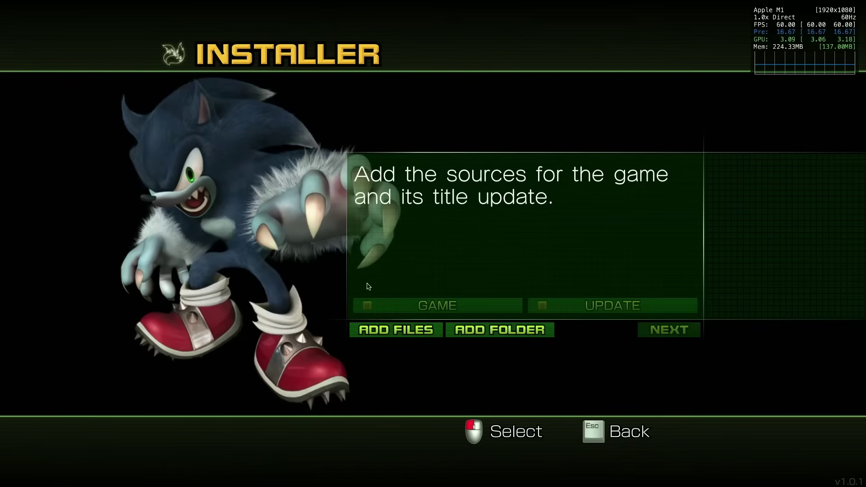
{"action": "left_click", "coordinate": [497, 327]}
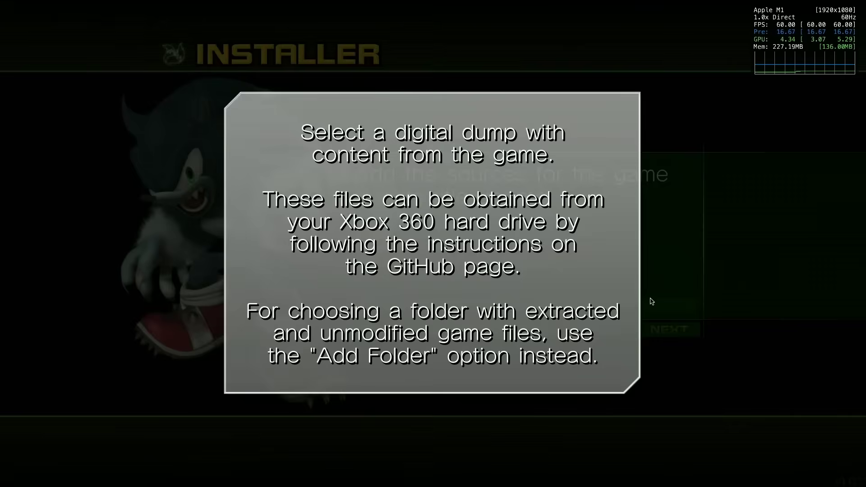
{"action": "left_click", "coordinate": [651, 297]}
{"action": "left_click", "coordinate": [397, 152]}
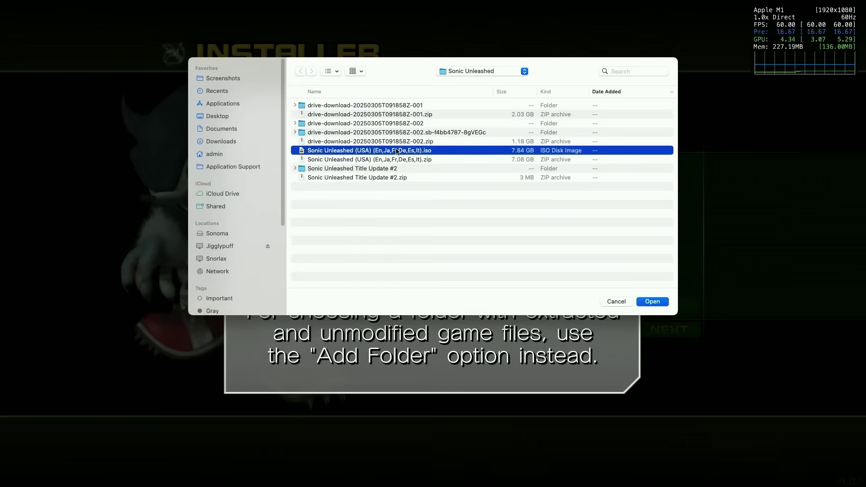
{"action": "double_click", "coordinate": [397, 152]}
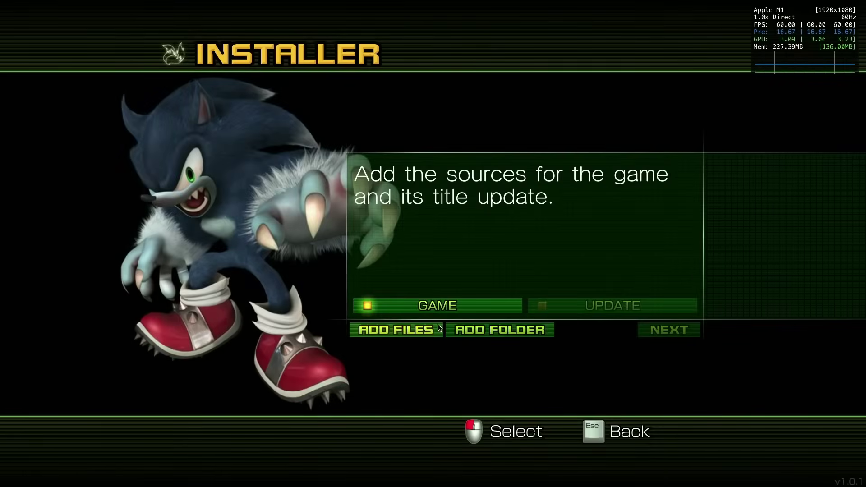
Add the file inside the Sonic Unleashed Title Update #2 folder as the update source and continue to the DLC page.
{"action": "left_click", "coordinate": [396, 330]}
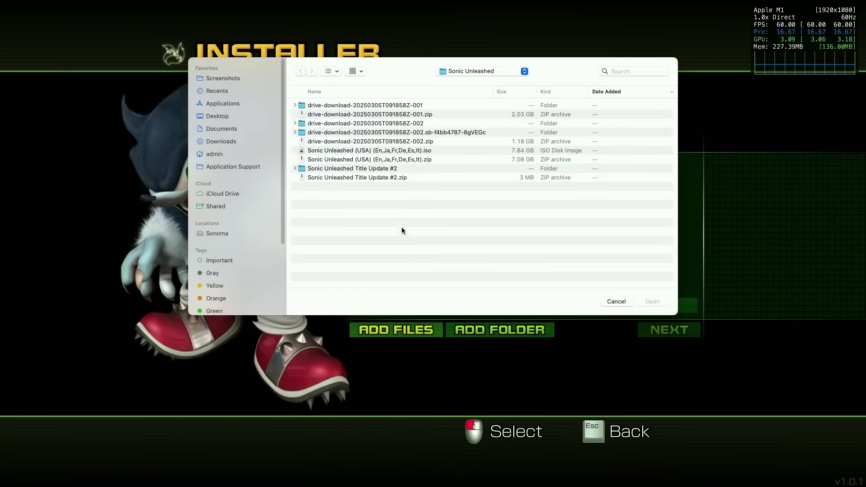
{"action": "left_click", "coordinate": [304, 170]}
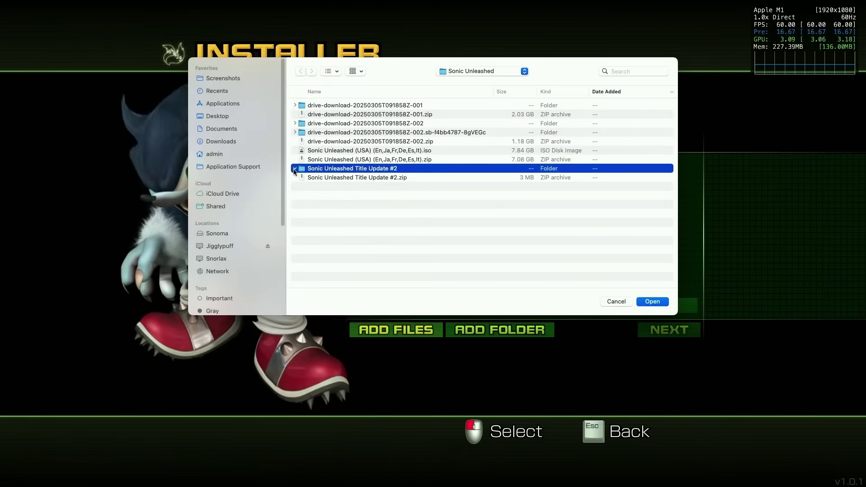
{"action": "left_click", "coordinate": [295, 169]}
{"action": "double_click", "coordinate": [378, 178]}
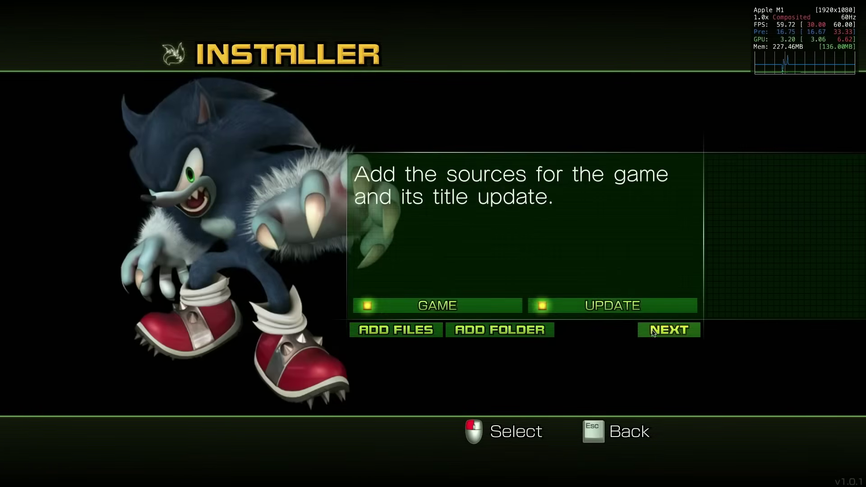
{"action": "left_click", "coordinate": [647, 331]}
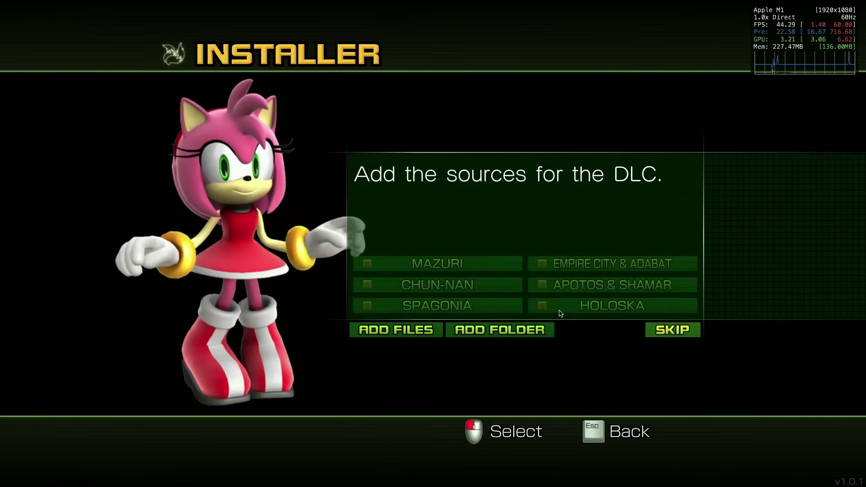
Add the DLC sources from the DLCS folder, including the content files of the Mazuri and Spagonia Adventure Packs.
{"action": "left_click", "coordinate": [472, 336]}
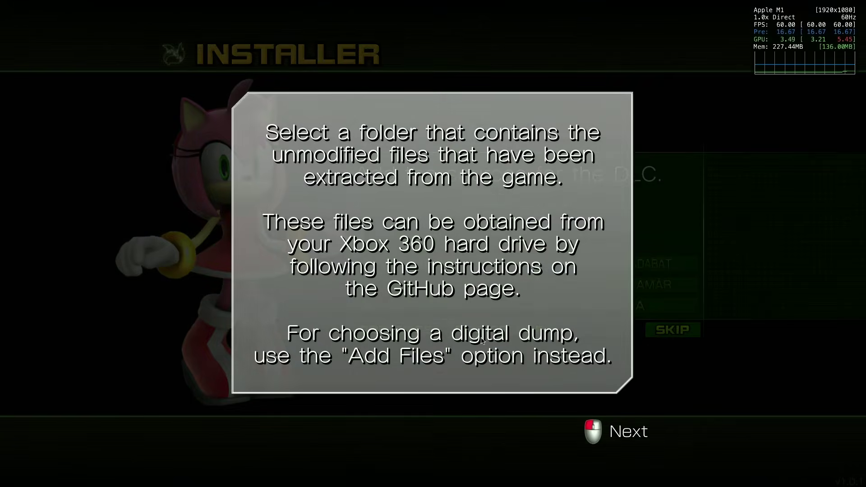
{"action": "left_click", "coordinate": [509, 274]}
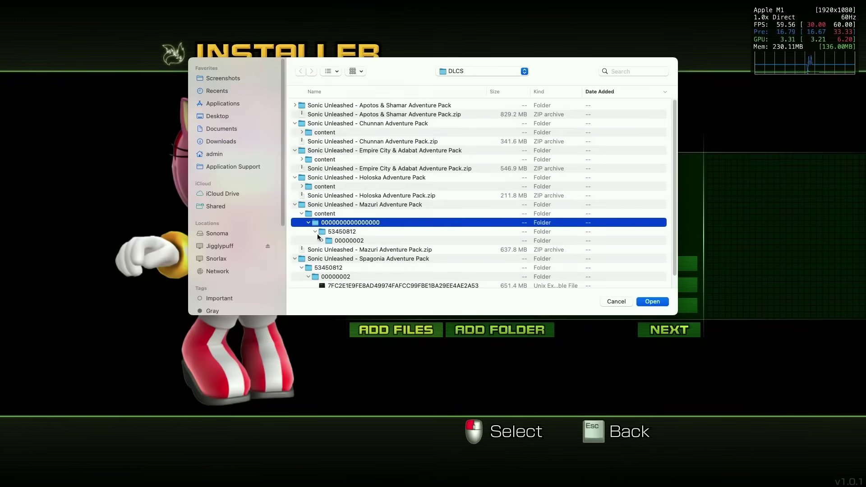
{"action": "left_click", "coordinate": [315, 232]}
{"action": "left_click", "coordinate": [323, 241]}
{"action": "scroll", "coordinate": [336, 251], "scroll_direction": "down", "scroll_amount": 2}
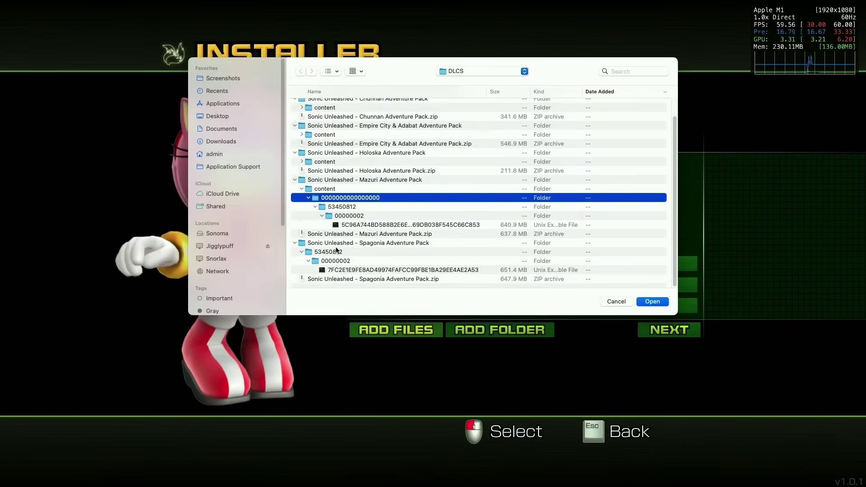
{"action": "left_click", "coordinate": [370, 226]}
{"action": "left_click", "coordinate": [365, 271], "text": "super"}
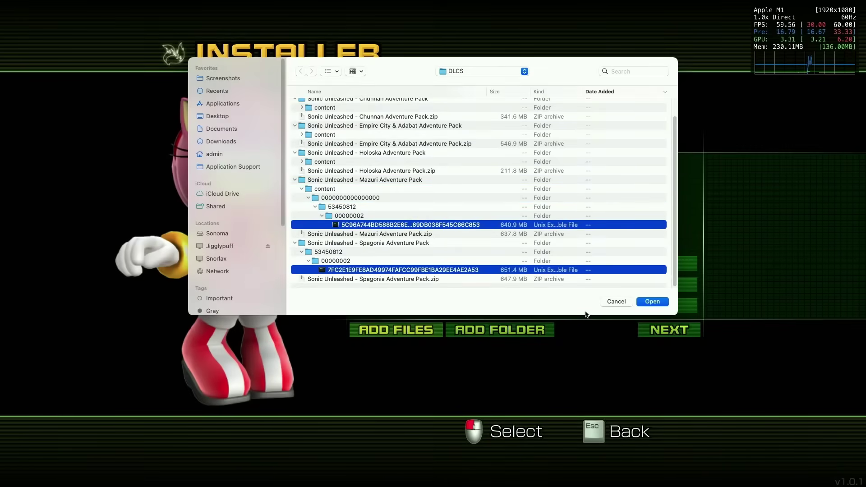
{"action": "left_click", "coordinate": [652, 301]}
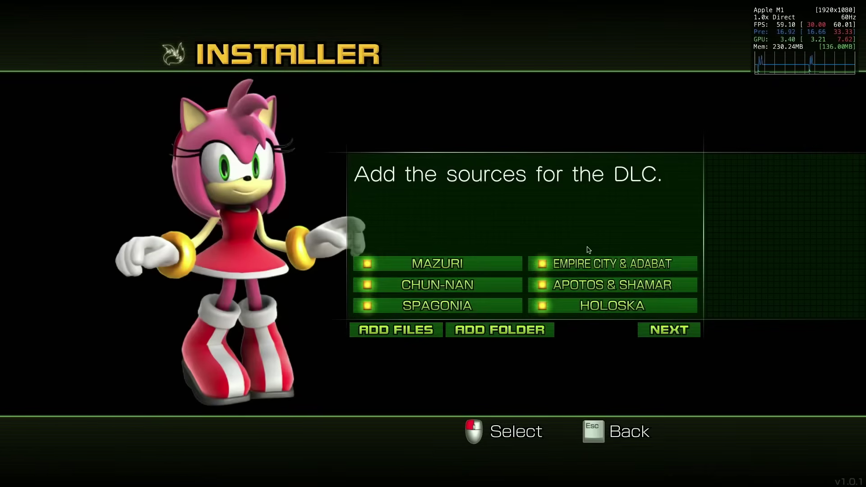
Install the game, update and DLC content to the program's folder, and finish the installer to launch the game.
{"action": "left_click", "coordinate": [656, 329]}
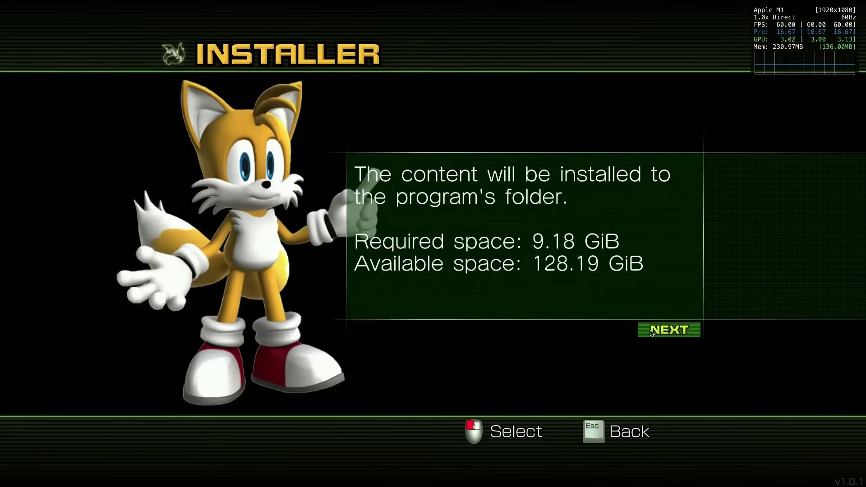
{"action": "left_click", "coordinate": [653, 331]}
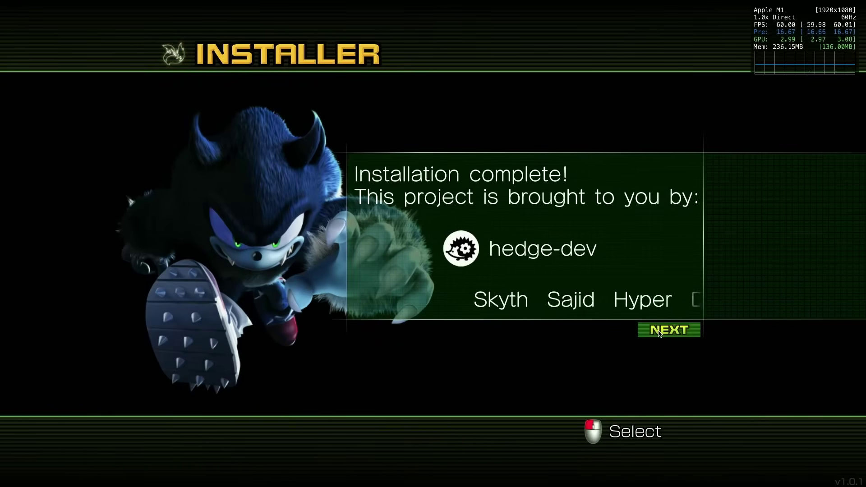
{"action": "left_click", "coordinate": [683, 331]}
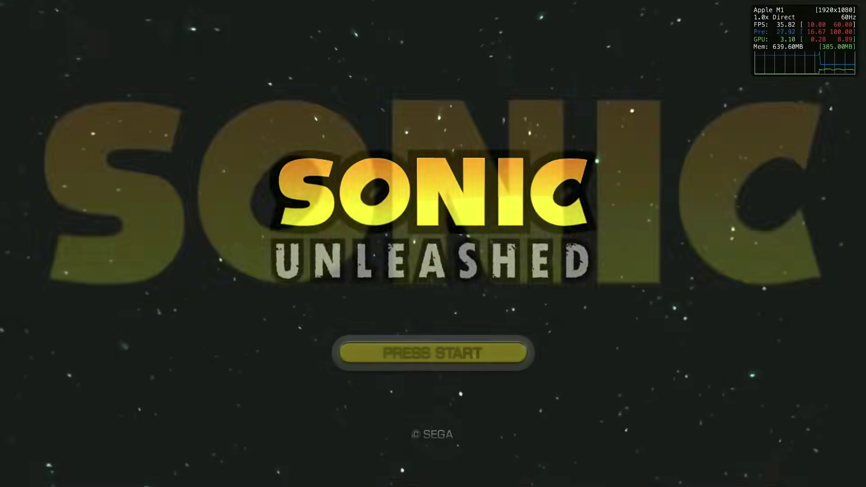
Start from the title screen, accept the autosave notice and go to the FPS setting in the video options.
{"action": "key", "text": "Return"}
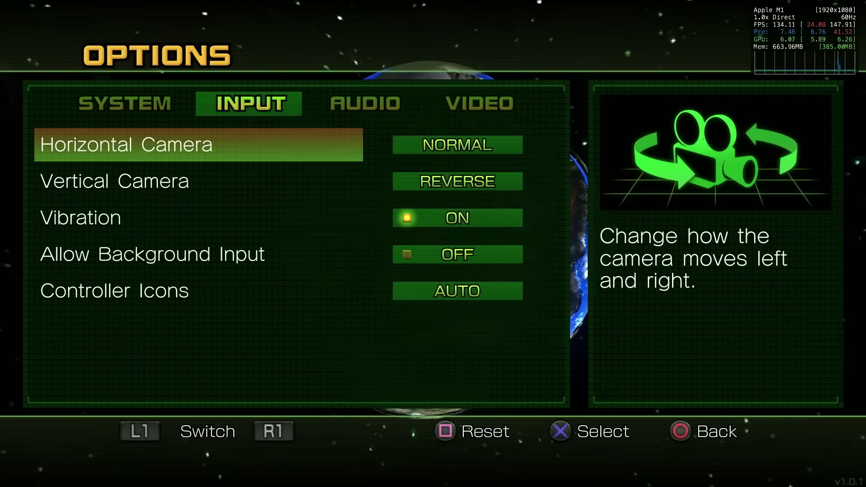
{"action": "key", "text": "e"}
{"action": "key", "text": "e"}
{"action": "key", "text": "Down"}
{"action": "key", "text": "Down"}
Review the video options from FPS through the whole list, wrapping around past Window Size to Aspect Ratio.
{"action": "key", "text": "Down"}
{"action": "key", "text": "Down"}
{"action": "key", "text": "Down"}
{"action": "key", "text": "Down"}
{"action": "key", "text": "Up"}
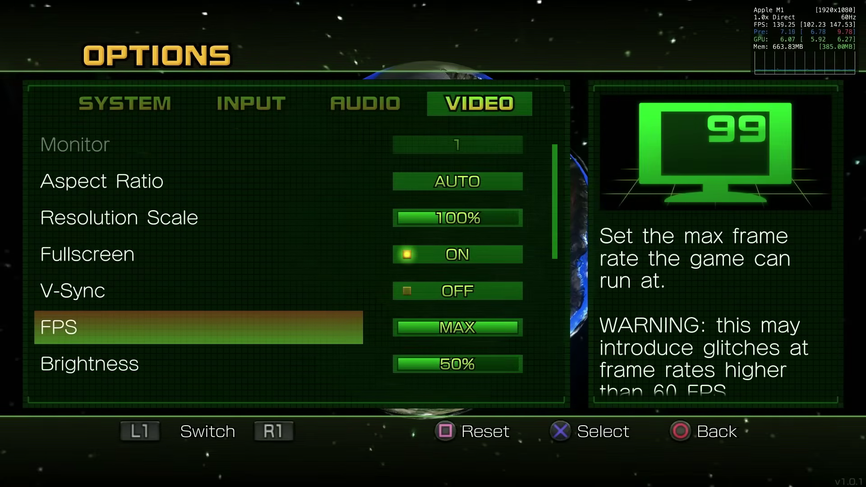
{"action": "key", "text": "Down"}
{"action": "key", "text": "Down"}
{"action": "key", "text": "Up"}
{"action": "key", "text": "Down"}
{"action": "key", "text": "Down"}
{"action": "key", "text": "Down"}
{"action": "key", "text": "Down"}
{"action": "key", "text": "Down"}
{"action": "key", "text": "Down"}
{"action": "key", "text": "Down"}
{"action": "key", "text": "Down"}
{"action": "key", "text": "Down"}
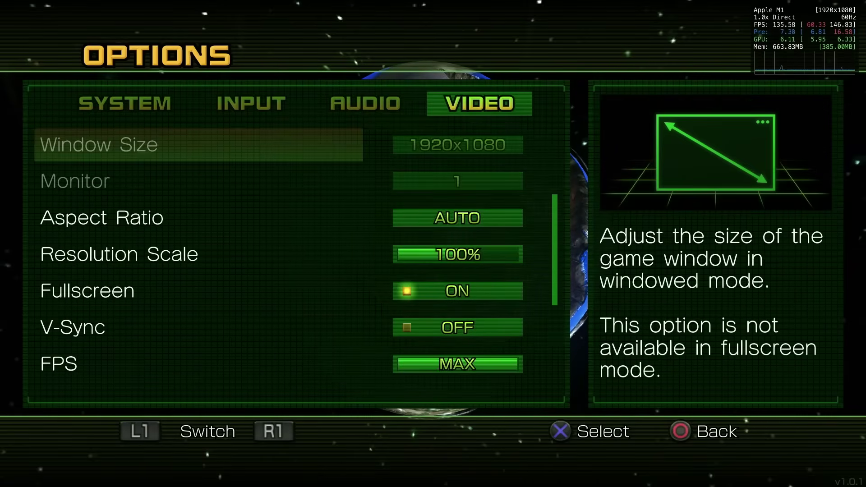
Check the settings at the end of the video options list, including Cutscene Aspect Ratio.
{"action": "key", "text": "Down"}
{"action": "key", "text": "Down"}
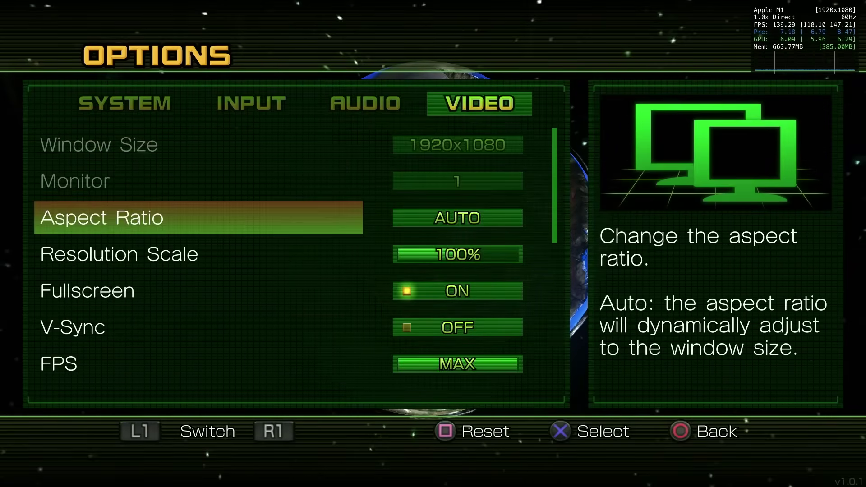
{"action": "key", "text": "Up"}
{"action": "key", "text": "Up"}
{"action": "key", "text": "Up"}
{"action": "key", "text": "Up"}
{"action": "key", "text": "Up"}
{"action": "key", "text": "Return"}
Step through the choices of the UI Alignment Mode setting and leave it on Edge.
{"action": "key", "text": "Return"}
{"action": "key", "text": "Return"}
{"action": "key", "text": "Down"}
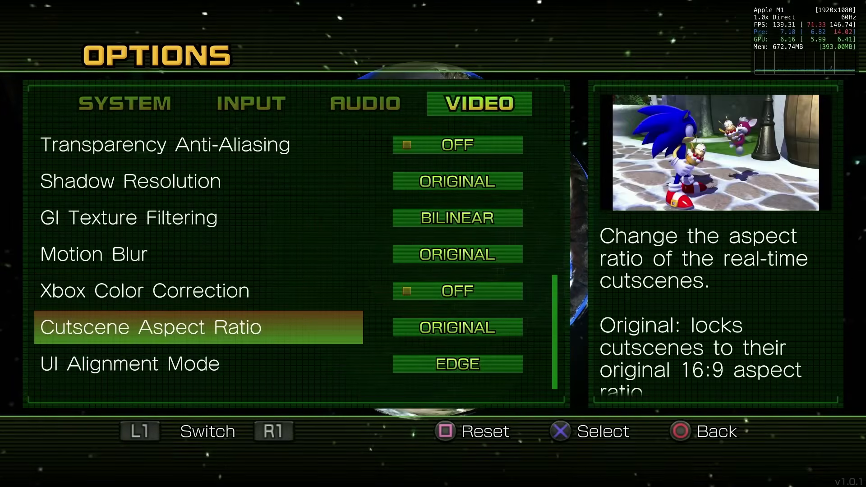
{"action": "key", "text": "Down"}
{"action": "key", "text": "Return"}
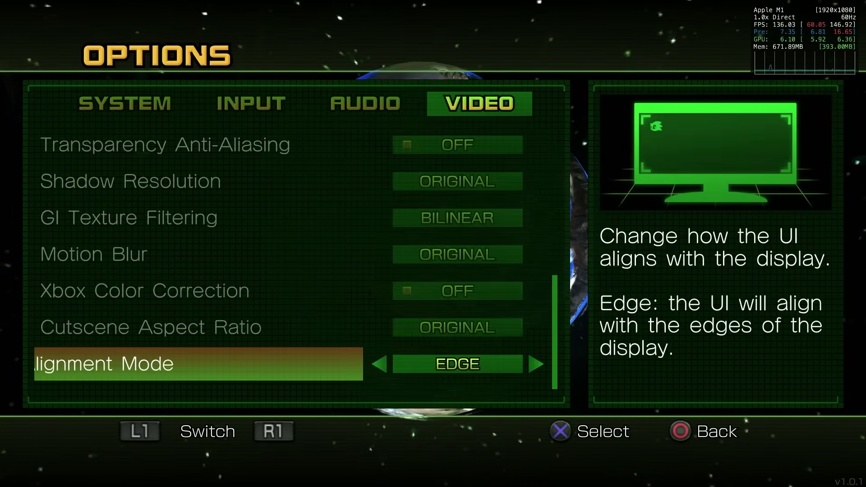
{"action": "key", "text": "Right"}
{"action": "key", "text": "Left"}
{"action": "key", "text": "Return"}
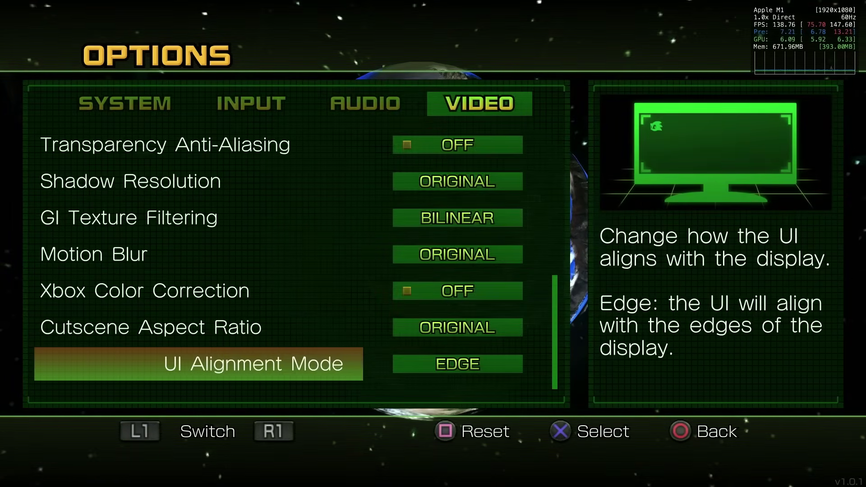
{"action": "key", "text": "Down"}
{"action": "key", "text": "Up"}
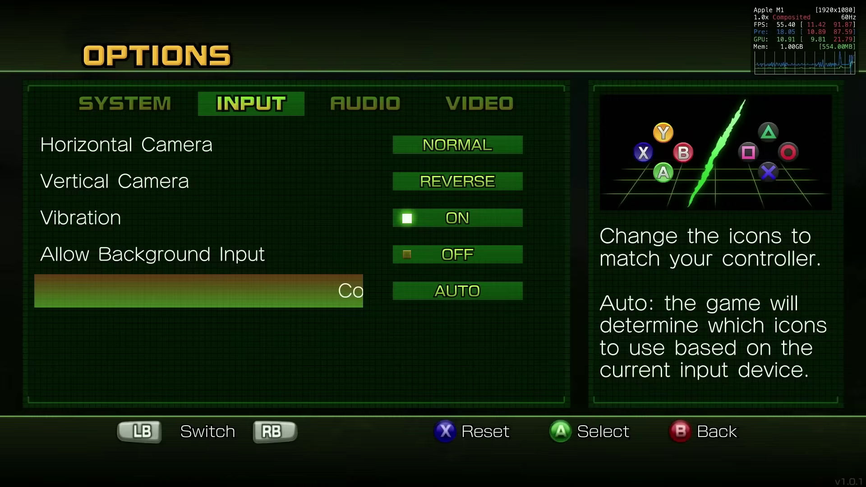
{"action": "key", "text": "Up"}
{"action": "key", "text": "Down"}
{"action": "key", "text": "Return"}
{"action": "key", "text": "Right"}
{"action": "key", "text": "Left"}
{"action": "key", "text": "Return"}
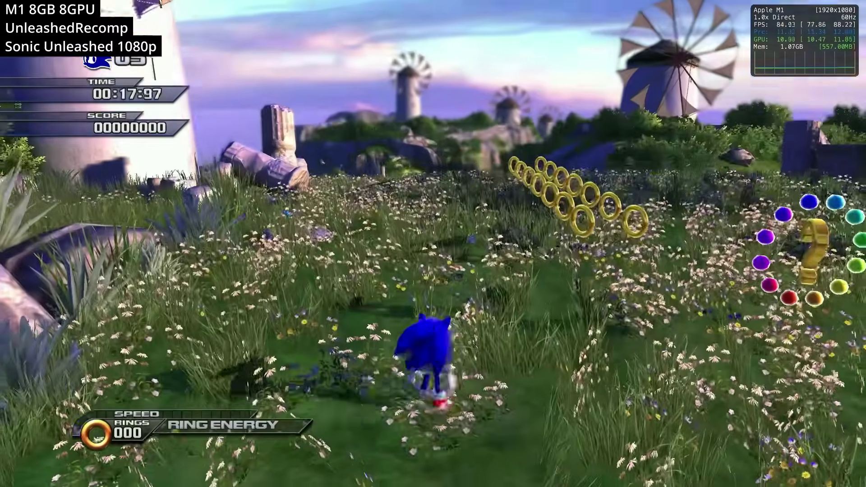
{"action": "key", "text": "s"}
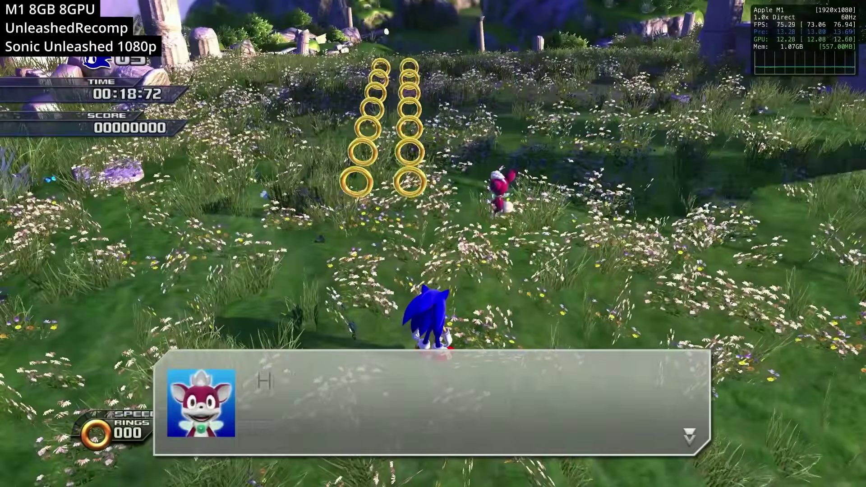
{"action": "key", "text": "s"}
{"action": "key", "text": "Down"}
{"action": "key", "text": "Left"}
{"action": "key", "text": "Right"}
{"action": "key", "text": "Up"}
{"action": "key", "text": "Left"}
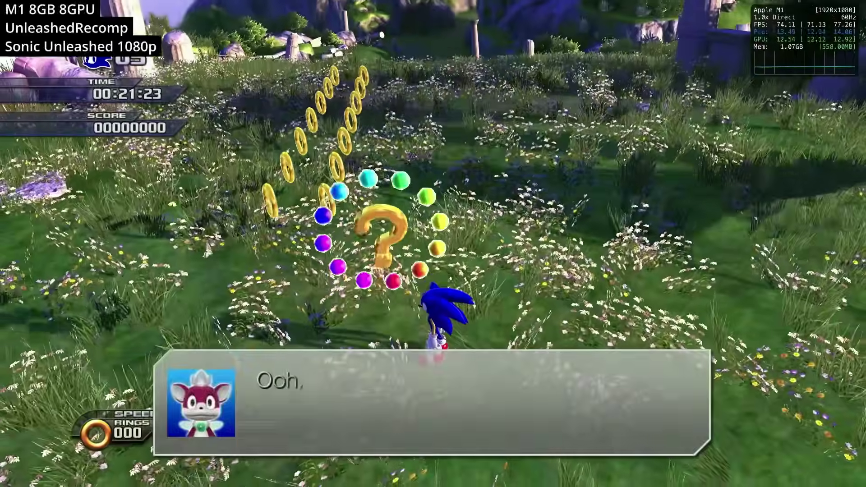
{"action": "key", "text": "s"}
{"action": "key", "text": "s"}
{"action": "key", "text": "Up"}
{"action": "key", "text": "Right"}
{"action": "key", "text": "Left"}
{"action": "key", "text": "Up"}
{"action": "key", "text": "Right"}
{"action": "key", "text": "Up"}
{"action": "key", "text": "Left"}
{"action": "key", "text": "Down"}
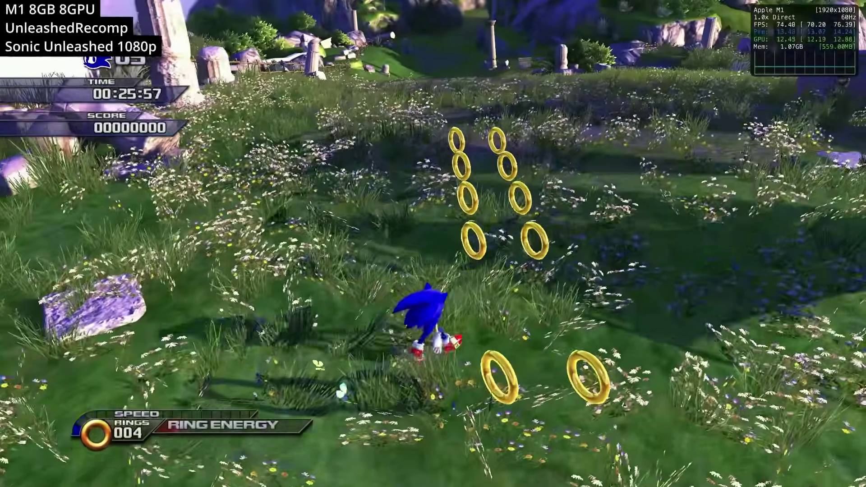
{"action": "key", "text": "Up"}
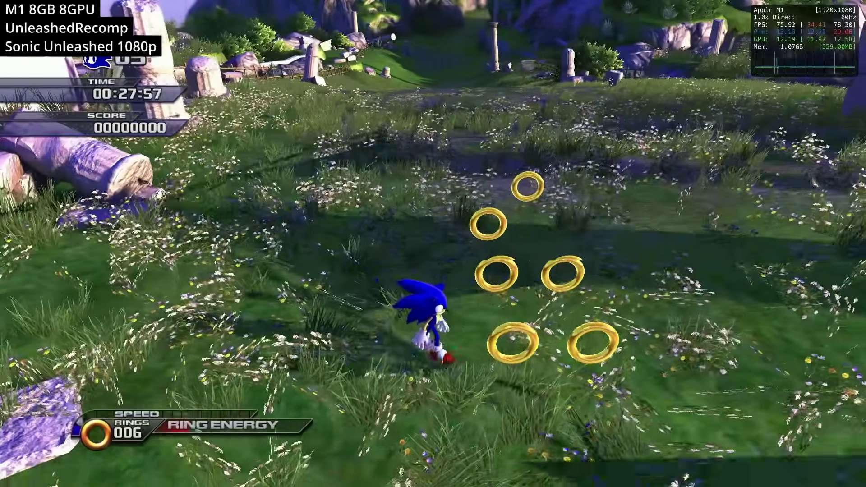
{"action": "key", "text": "Up"}
{"action": "key", "text": "Up"}
{"action": "key", "text": "s"}
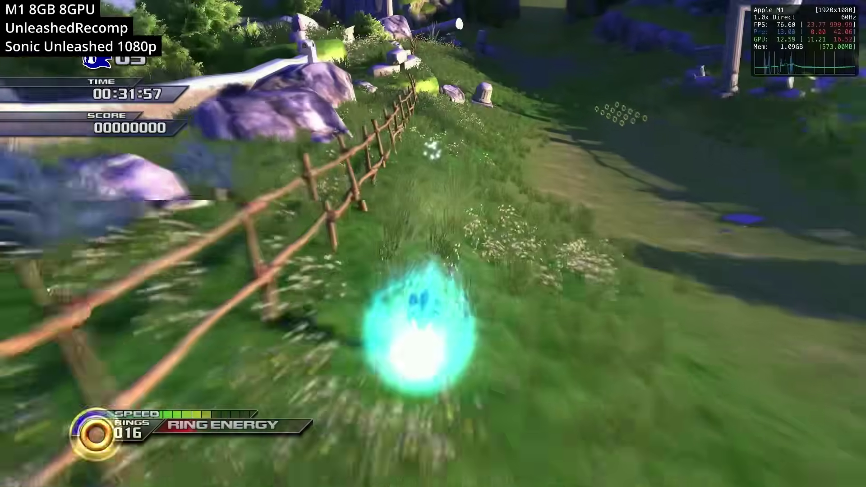
{"action": "key", "text": "Up"}
{"action": "key", "text": "Up"}
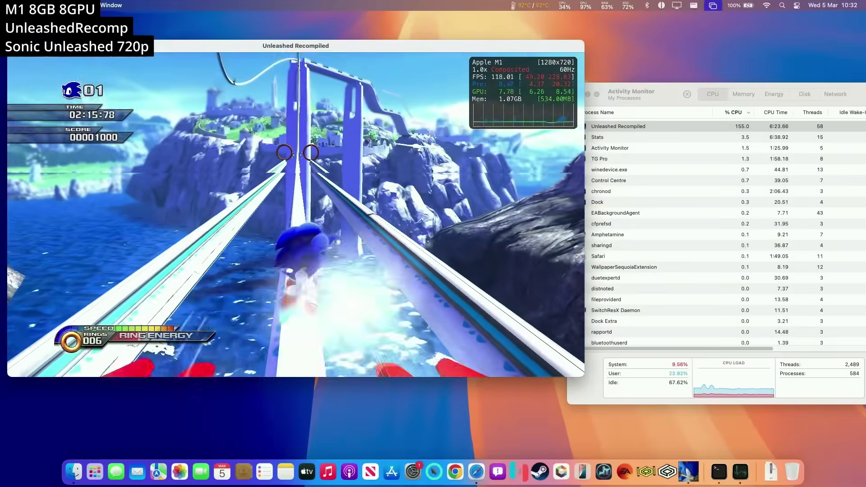